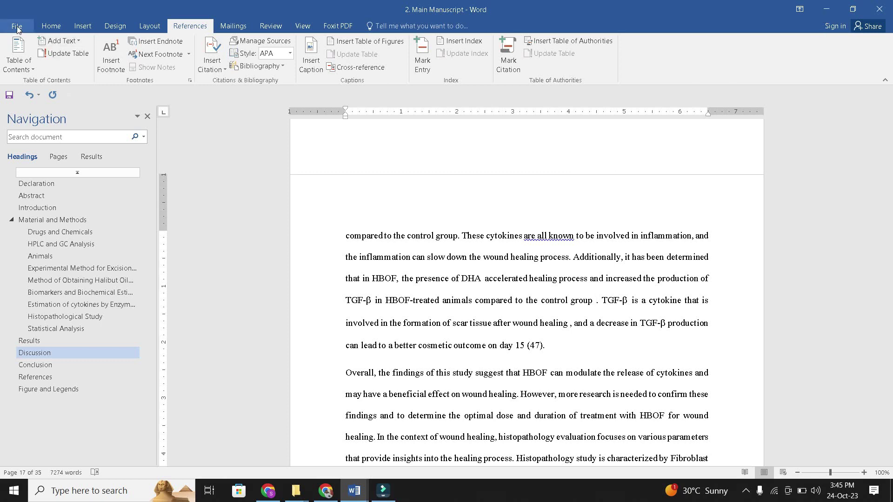
Enable the Mendeley-1.19.8.dotm global template through the Word Add-ins manager in Word's options
left_click(16, 27)
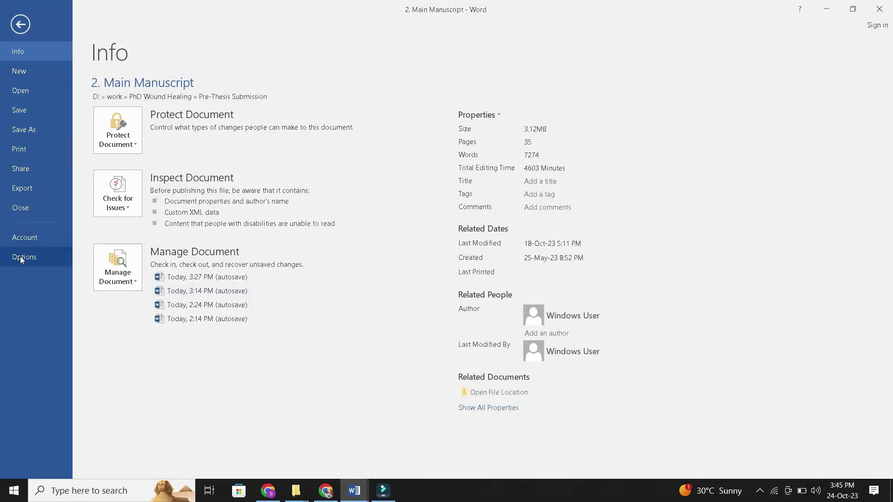
left_click(21, 257)
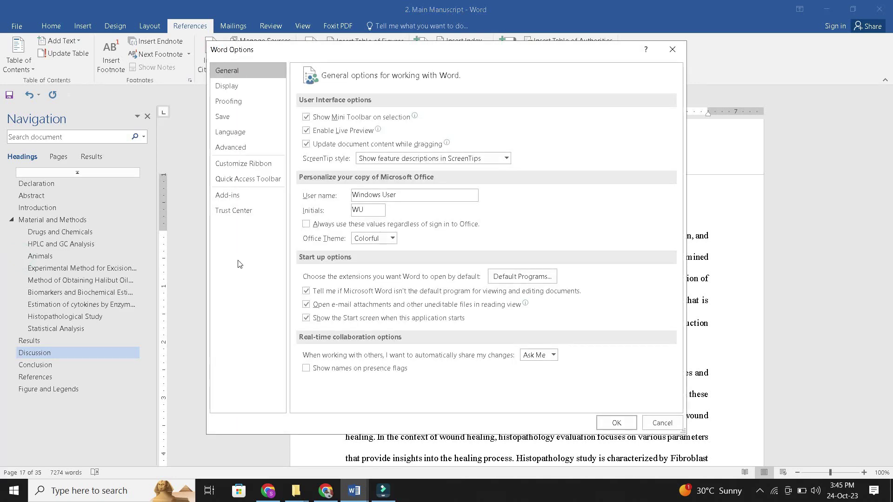
left_click(226, 196)
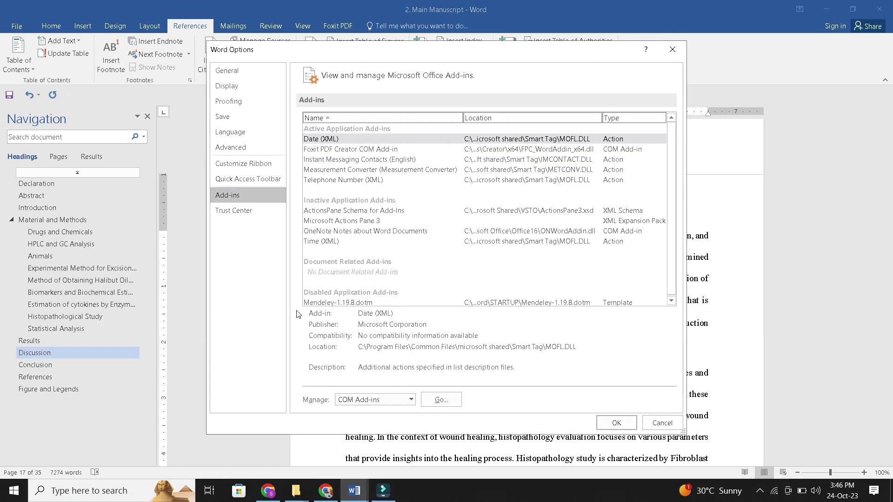
left_click(386, 402)
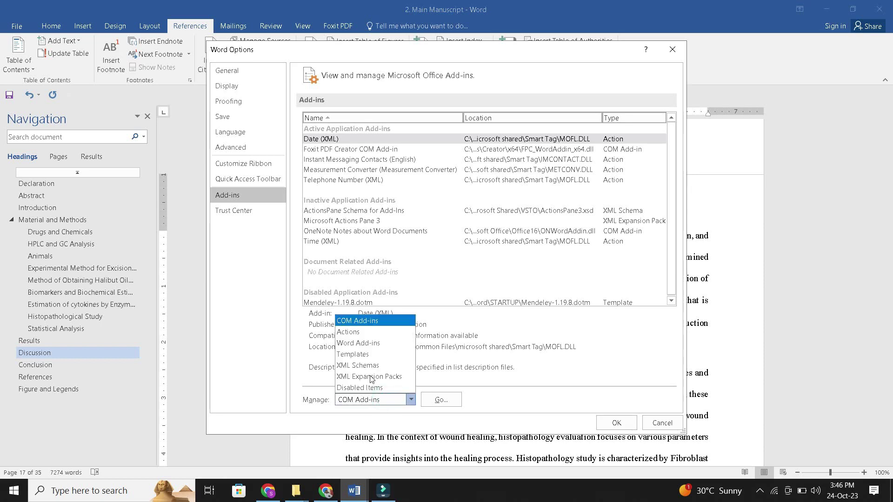
left_click(358, 344)
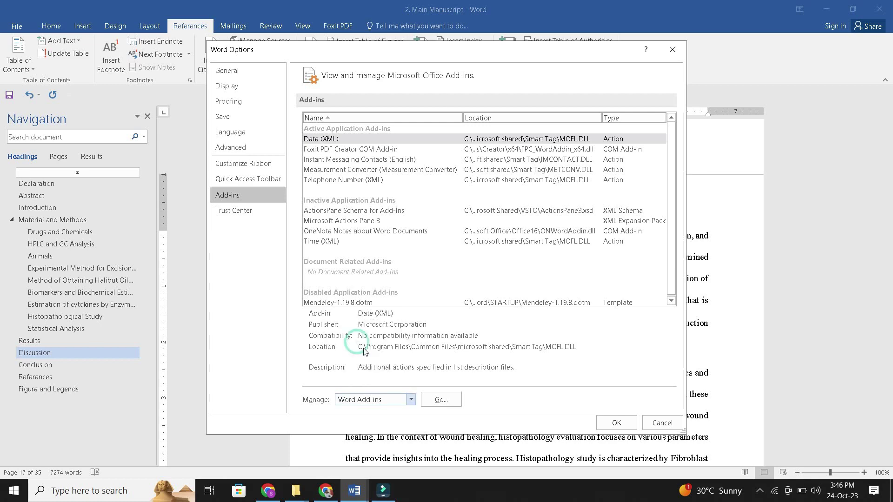
left_click(437, 401)
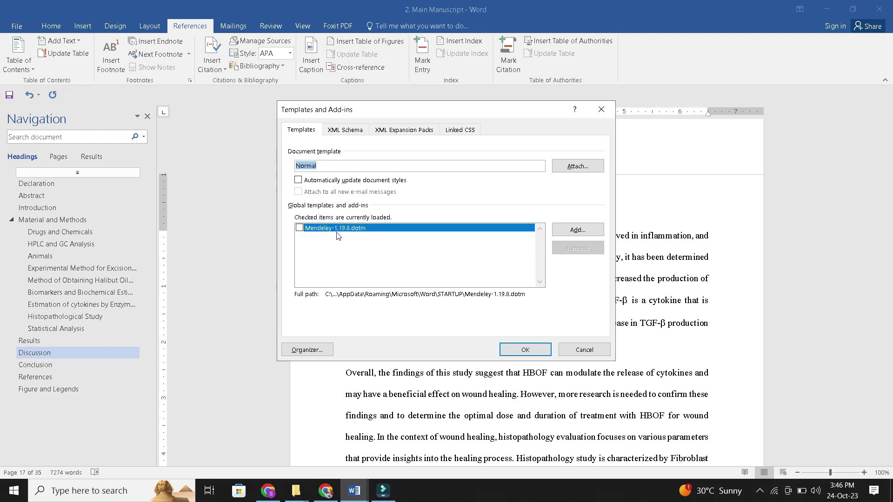
left_click(299, 228)
left_click(518, 351)
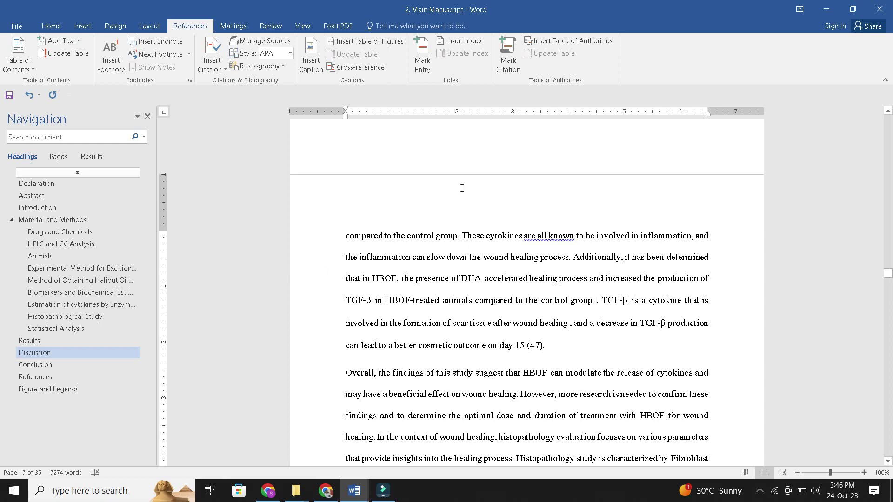
Switch to Mendeley Desktop, sign in to the account, dismiss the introductory messages and check the MS Word plugin's installation status
left_click(827, 9)
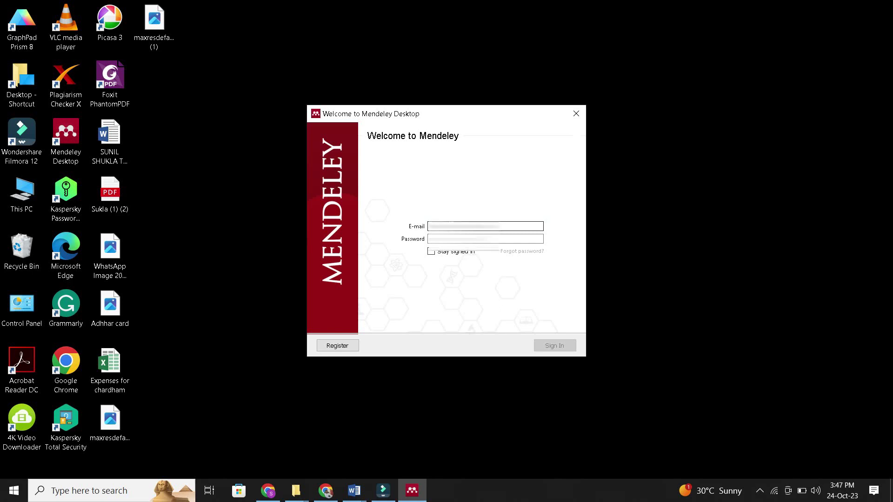
left_click(554, 346)
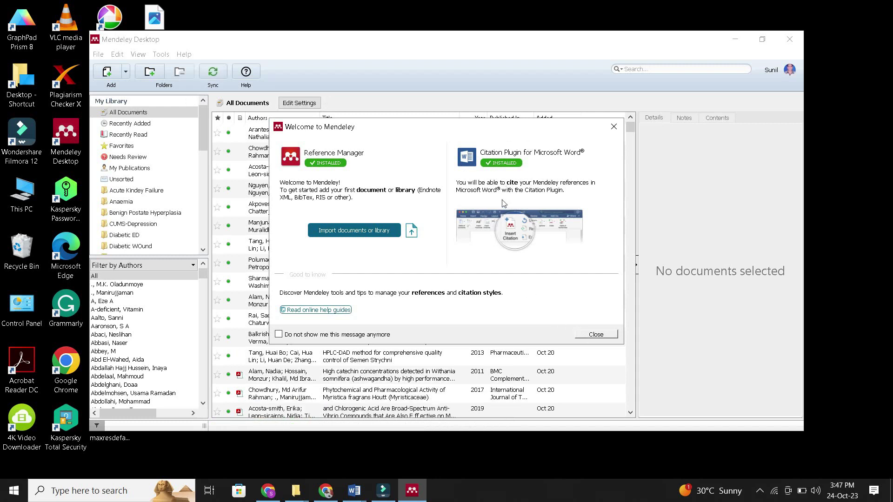
left_click(590, 334)
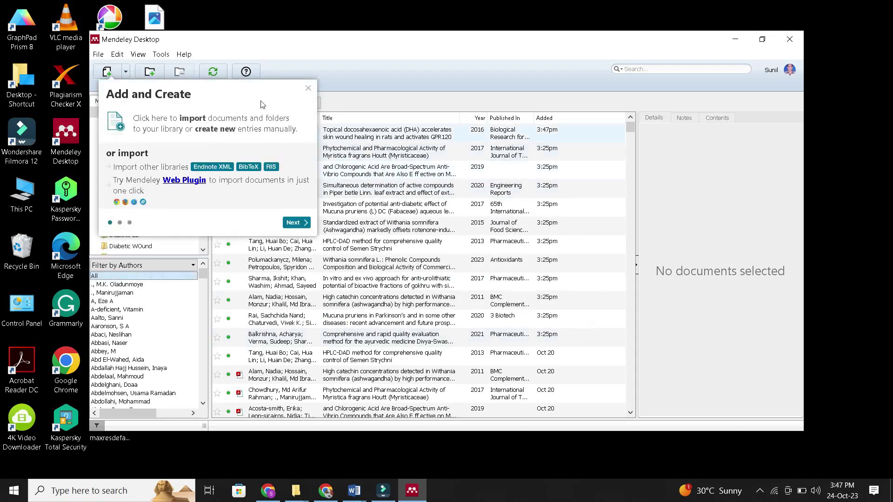
left_click(309, 88)
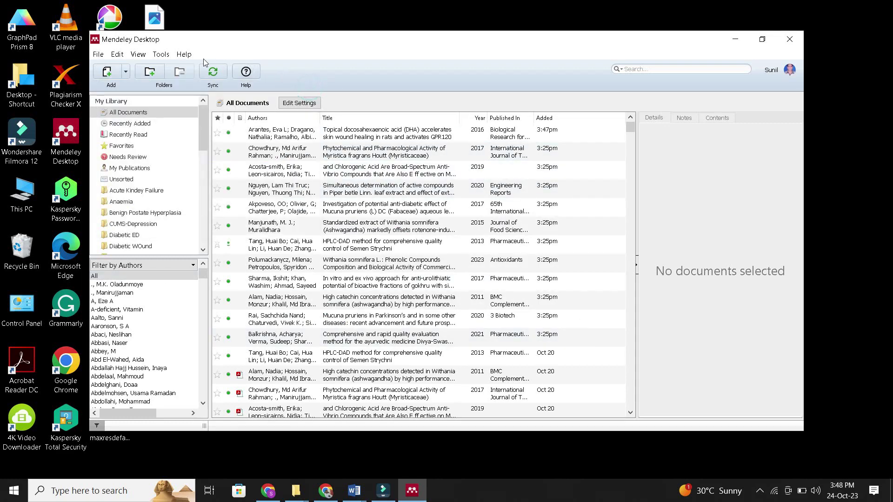
left_click(161, 54)
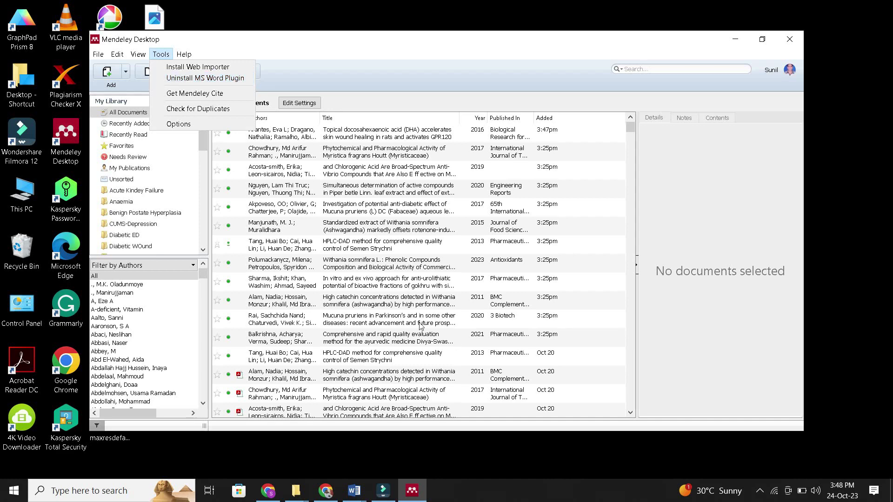
Return to Word, close 2. Main Manuscript with its changes saved, and reopen it from the Pre-Thesis Submission folder
left_click(352, 491)
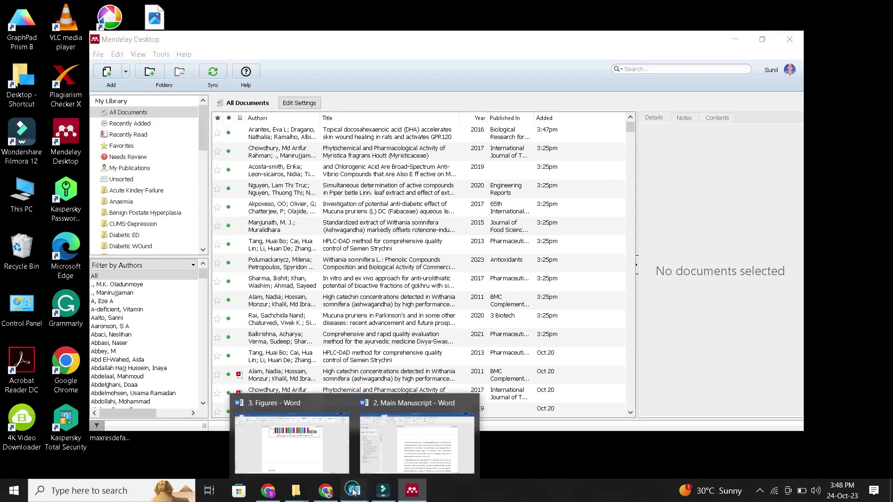
left_click(423, 447)
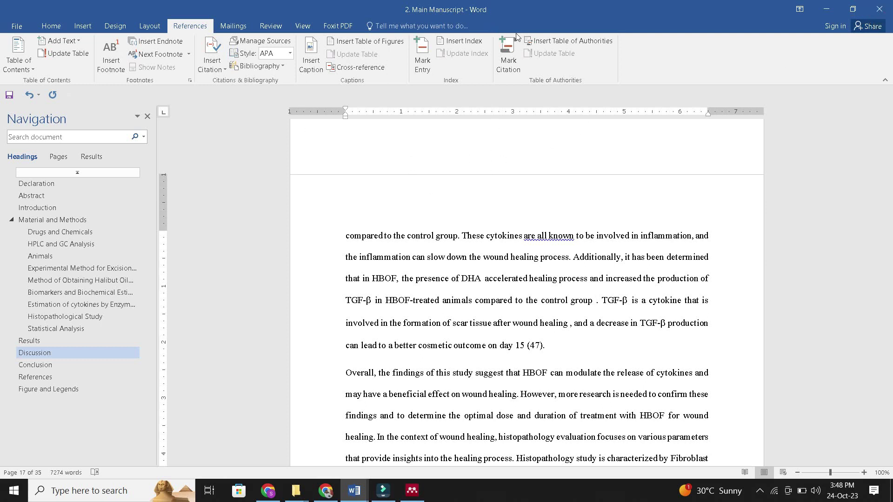
left_click(880, 10)
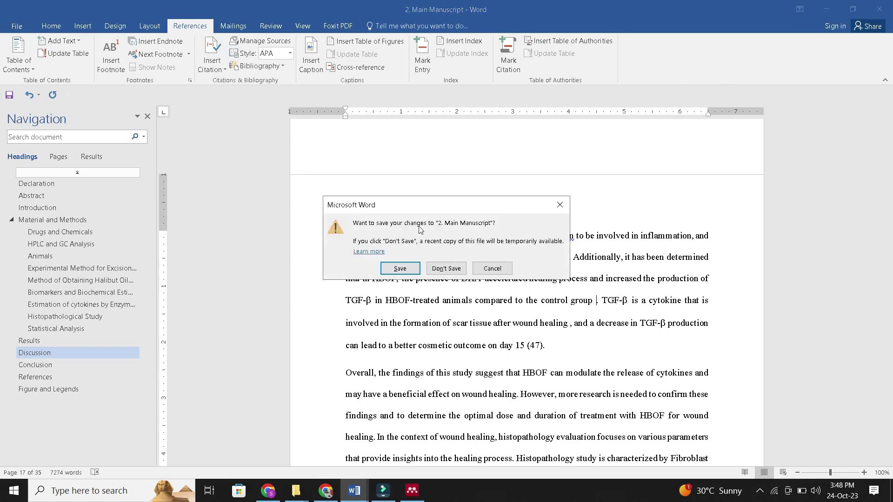
left_click(397, 265)
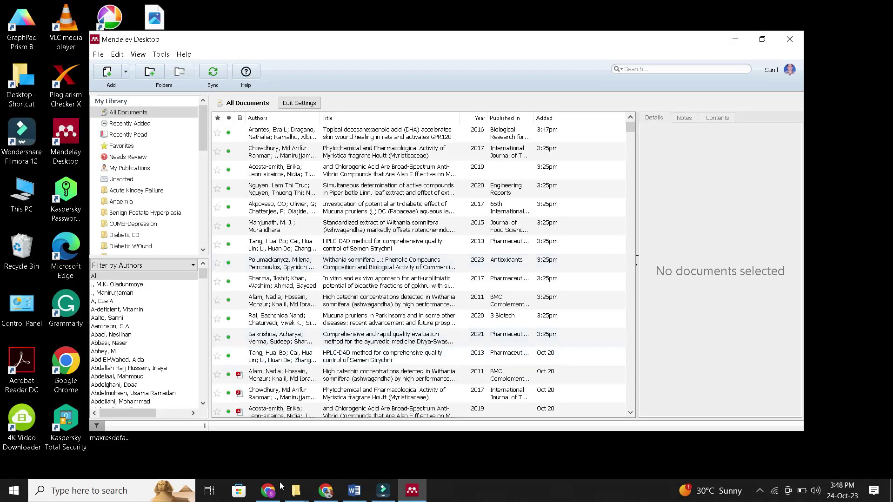
mouse_move(293, 499)
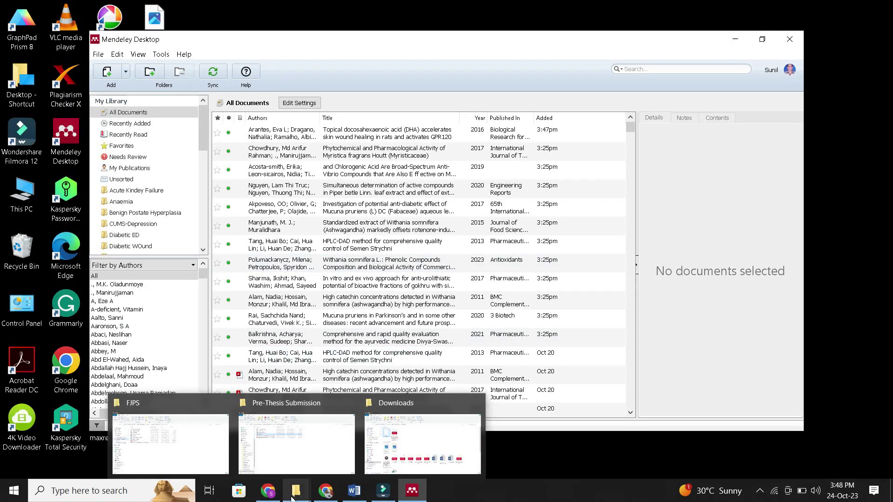
left_click(297, 445)
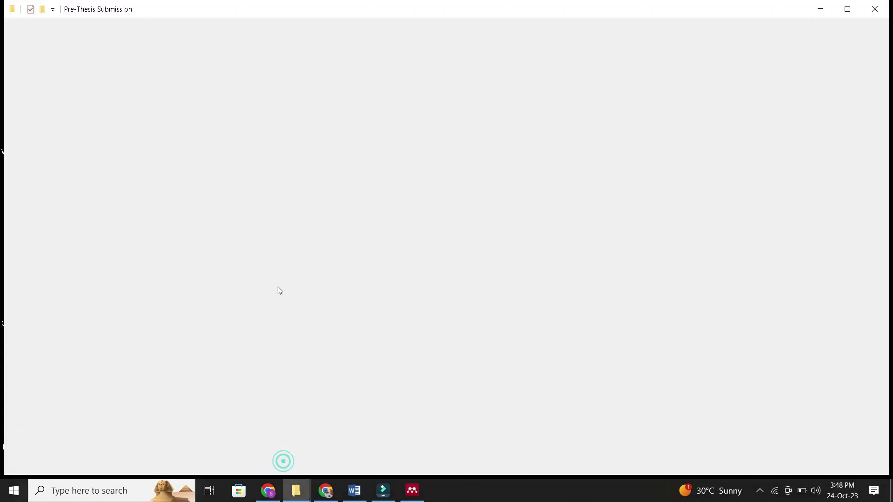
double_click(186, 157)
Place the cursor after "compared to the control group" on page 17 and check the available citation commands for Mendeley
left_click_drag(888, 160, 881, 277)
scroll(513, 385, "down", 4)
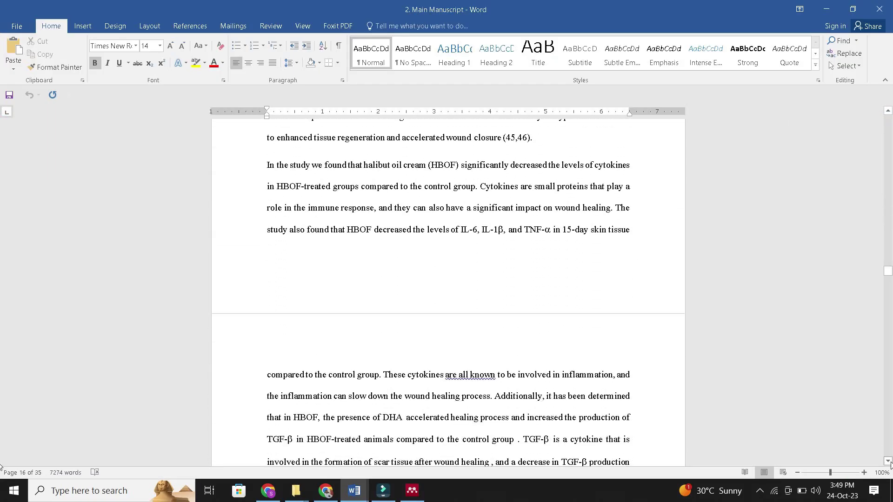
left_click(517, 384)
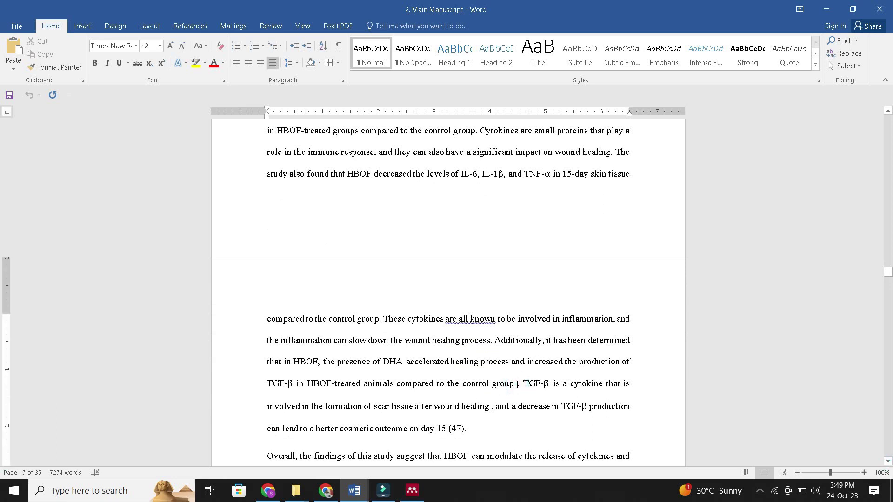
left_click(190, 26)
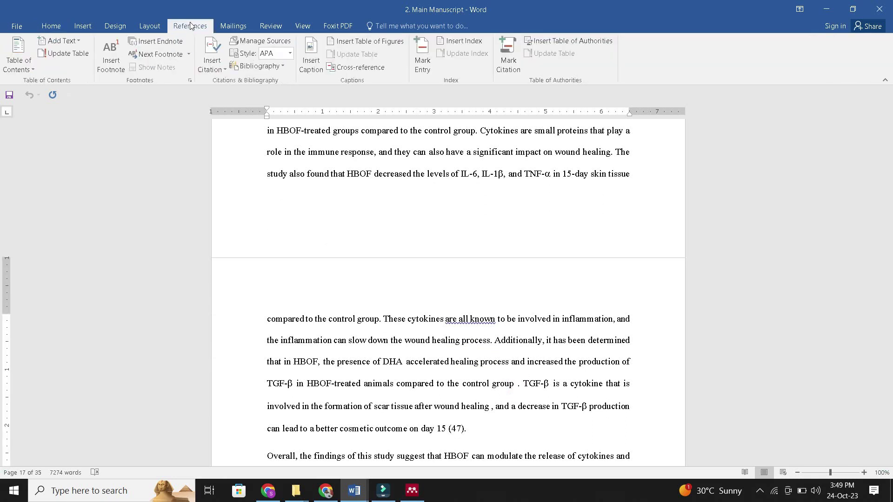
left_click(210, 65)
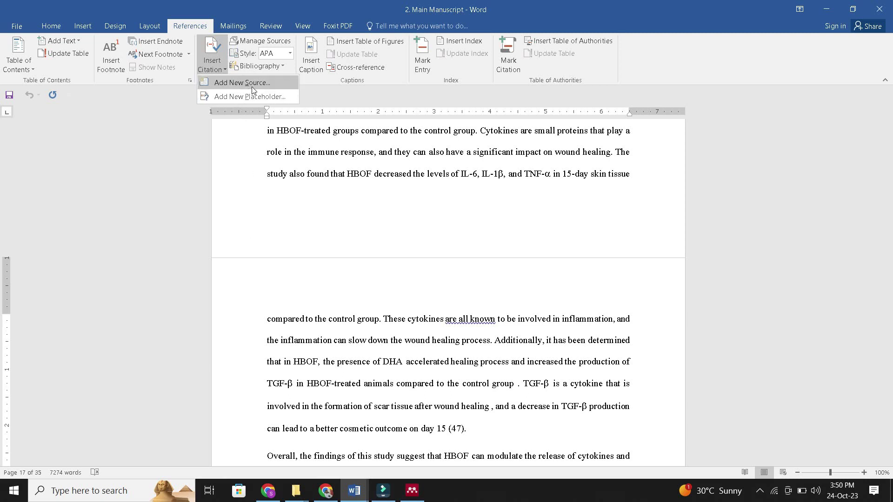
left_click(413, 491)
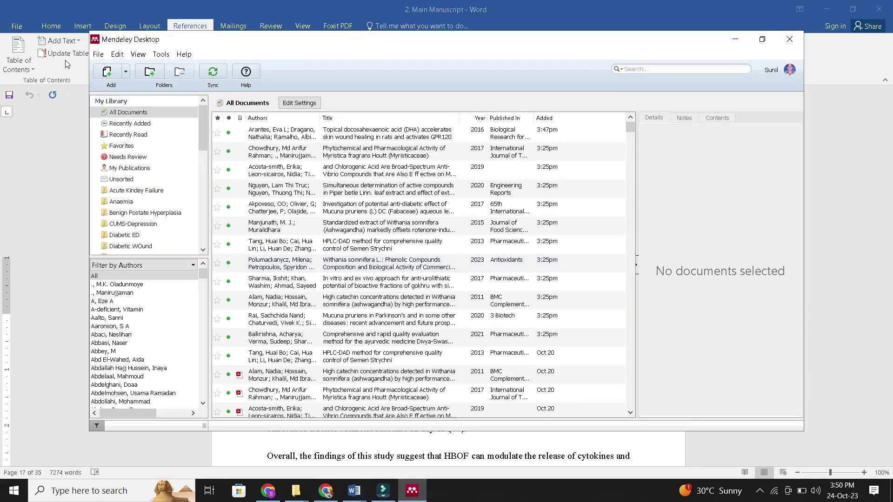
Return to the manuscript in Word and load the unchecked Mendeley-1.19.8.dotm add-in again by managing Word Add-ins
left_click(19, 31)
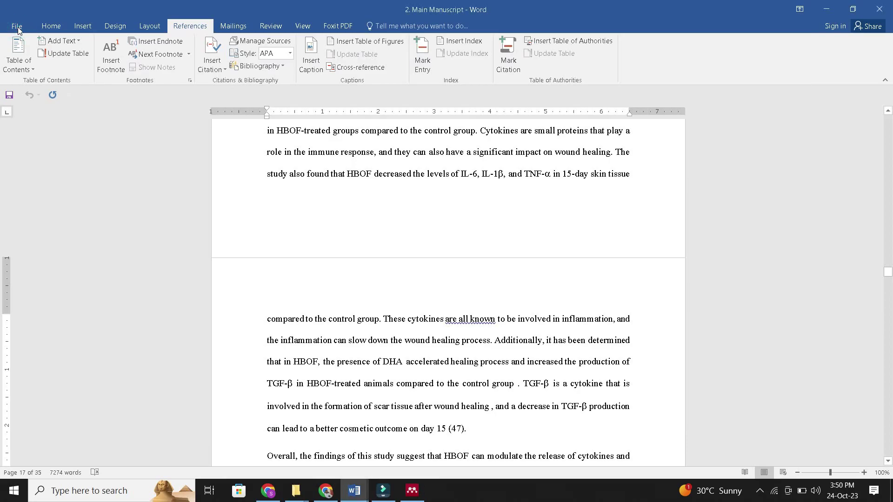
left_click(18, 28)
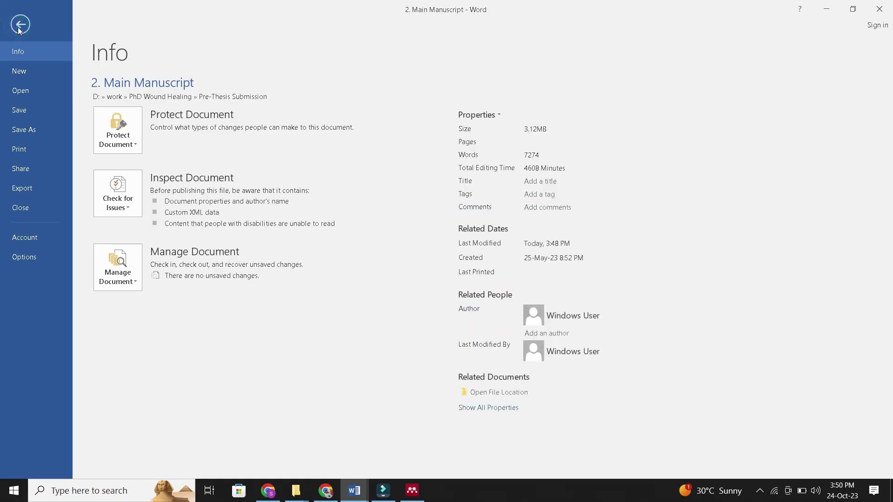
left_click(28, 257)
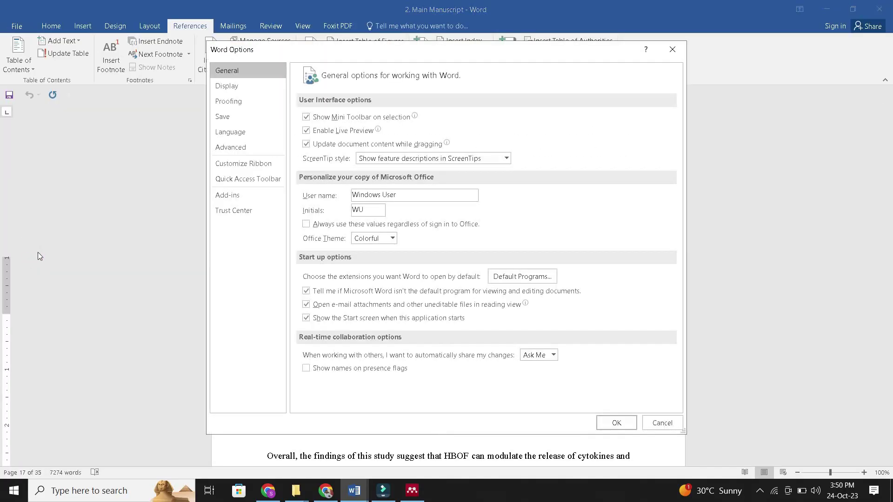
left_click(233, 195)
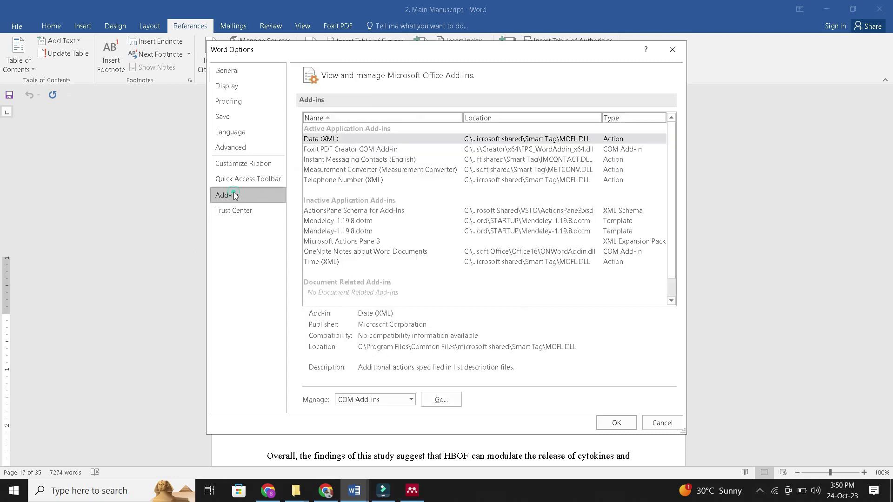
left_click(385, 401)
left_click(358, 344)
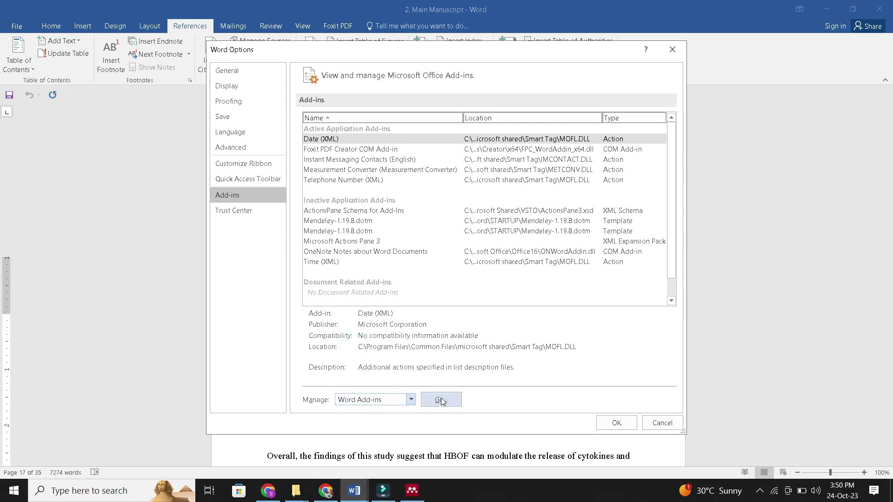
left_click(428, 401)
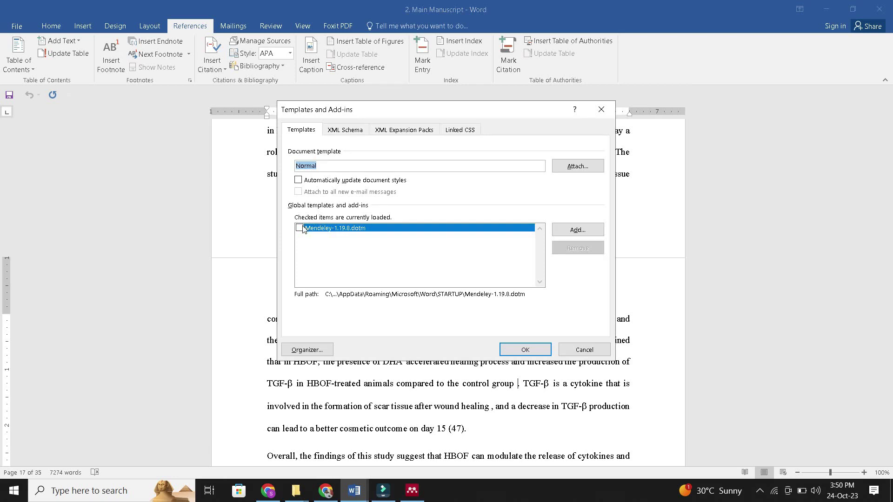
left_click(300, 227)
left_click(522, 353)
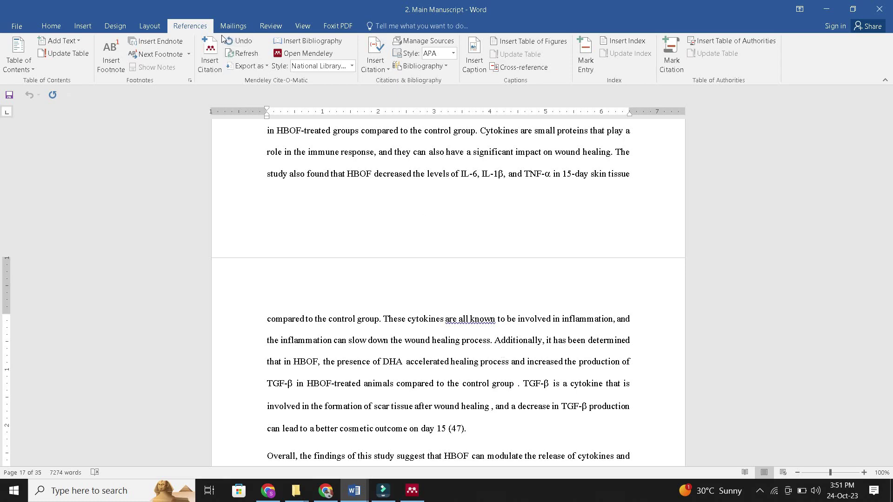
Insert a Mendeley citation for the 2016 topical docosahexaenoic acid (DHA) wound healing article, searching by the first author's surname
left_click(213, 68)
type("arantes")
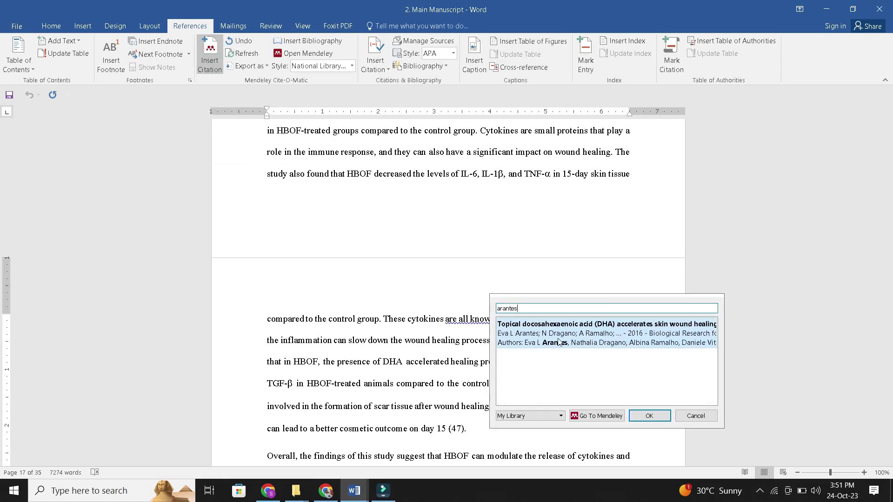
double_click(559, 343)
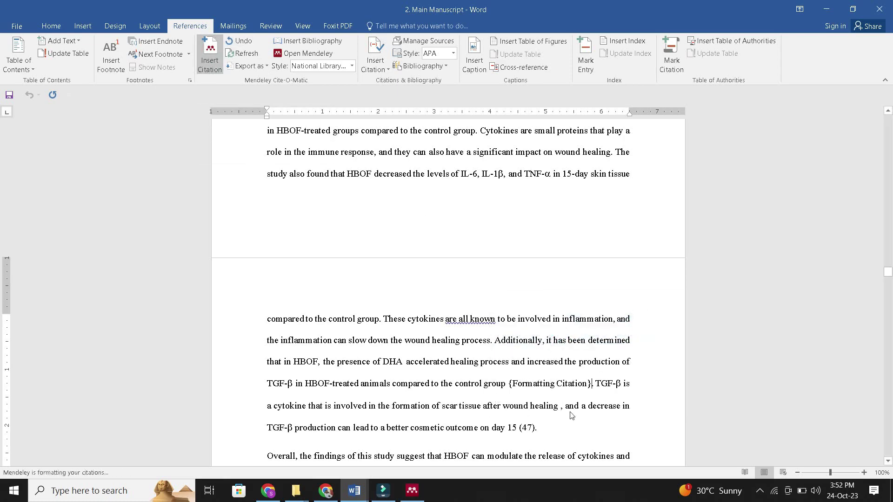